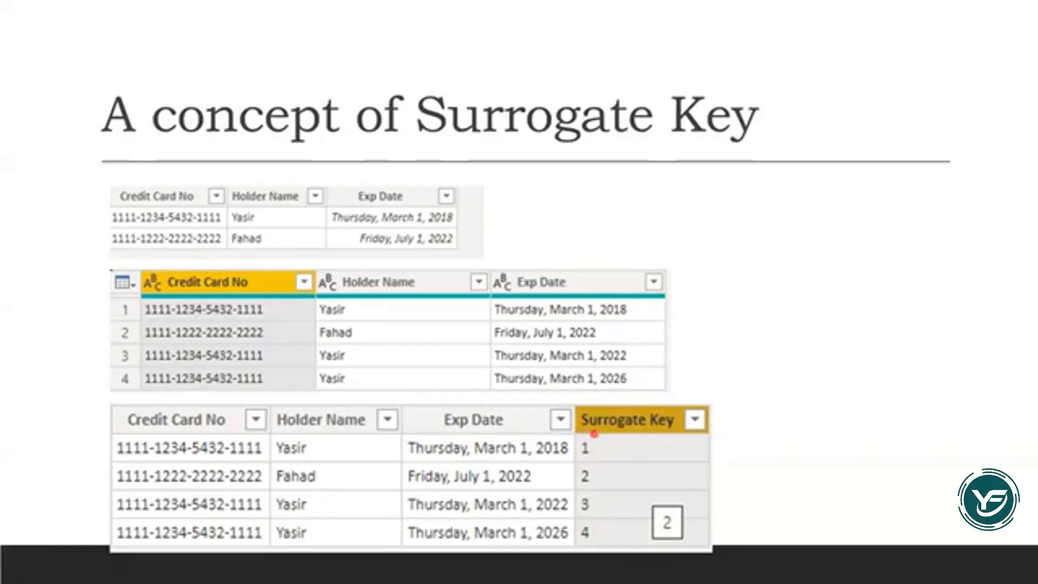
pyautogui.click(779, 382)
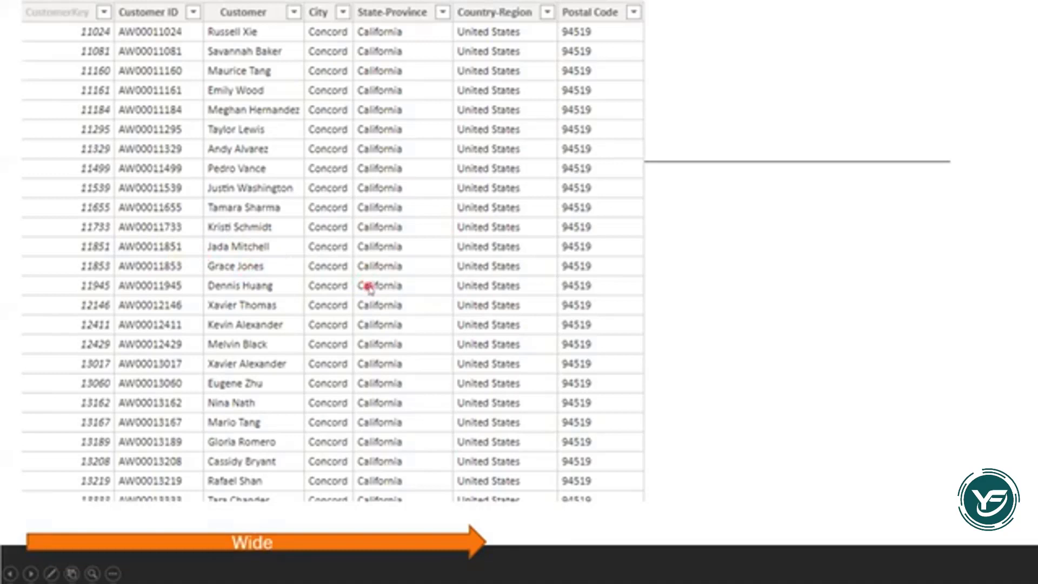
pyautogui.click(443, 247)
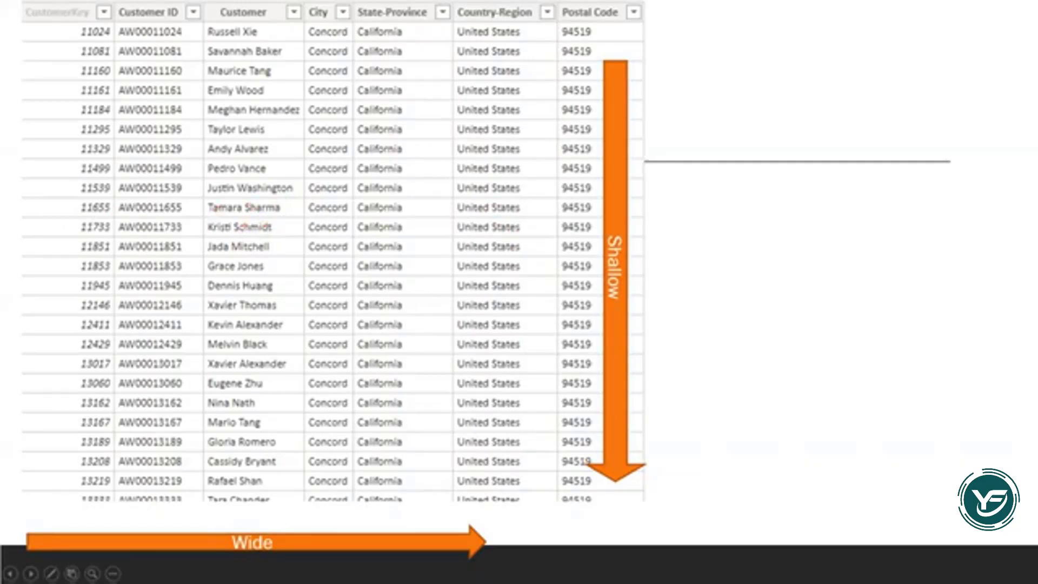
pyautogui.press('Right')
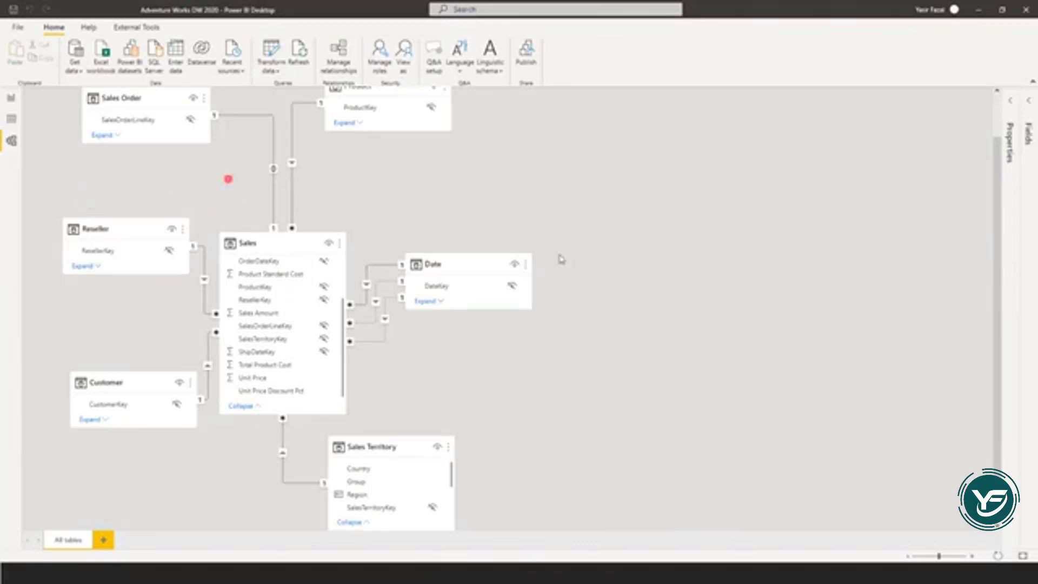
# Hide the fields of the Sales table in the model diagram, keeping only OrderDateKey visible
pyautogui.click(328, 246)
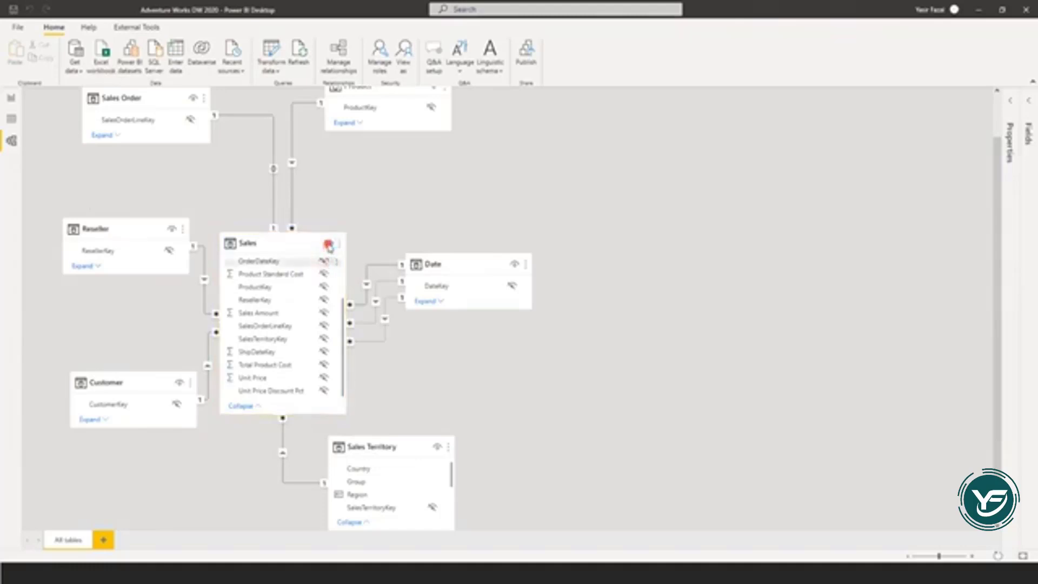
pyautogui.click(410, 138)
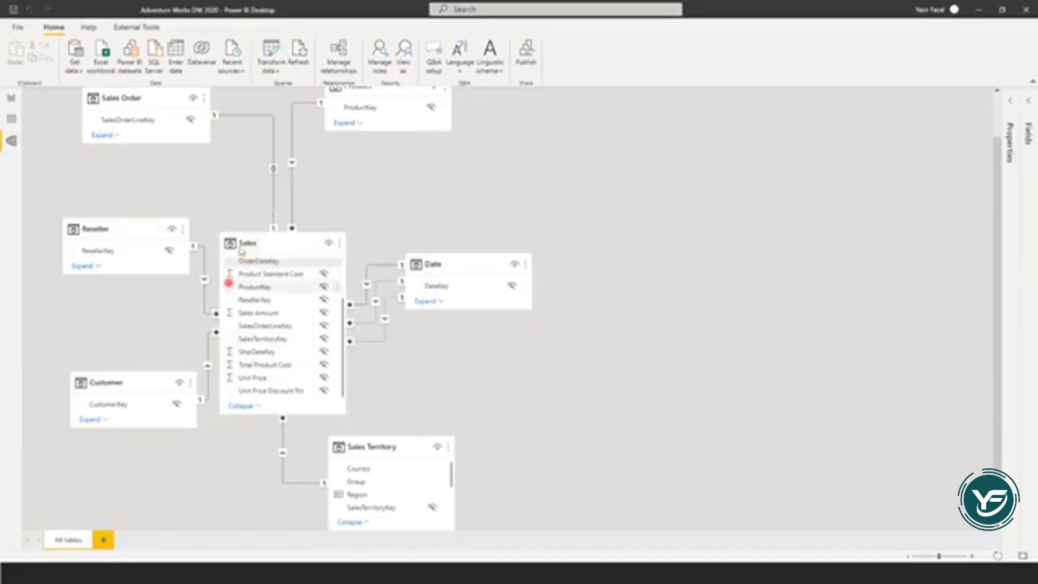
# Examine the model diagram's relationships between Sales and its surrounding tables, and look through the Sales table's column list
pyautogui.scroll(1, 362, 310)
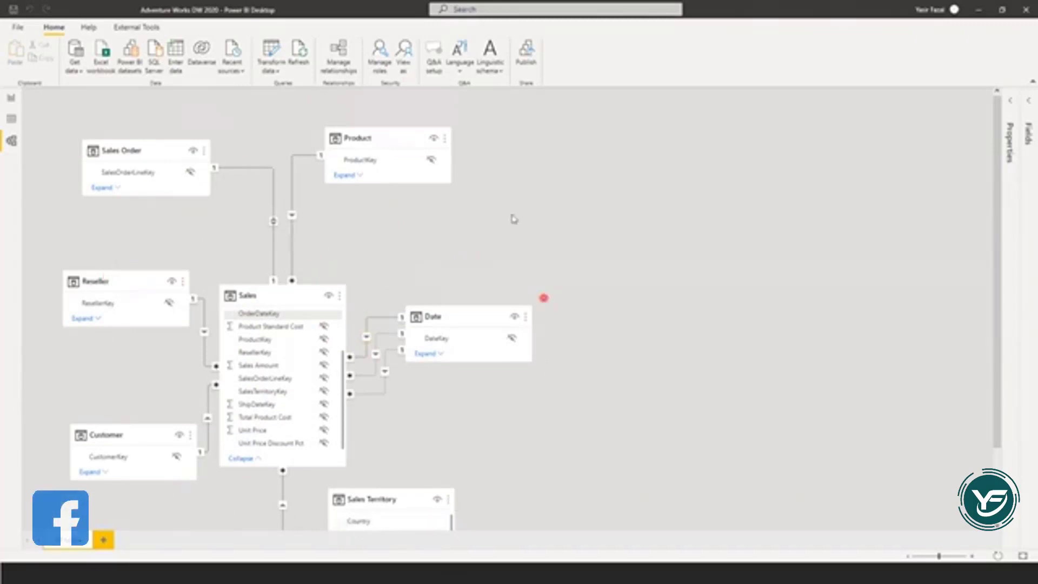
pyautogui.moveTo(402, 165)
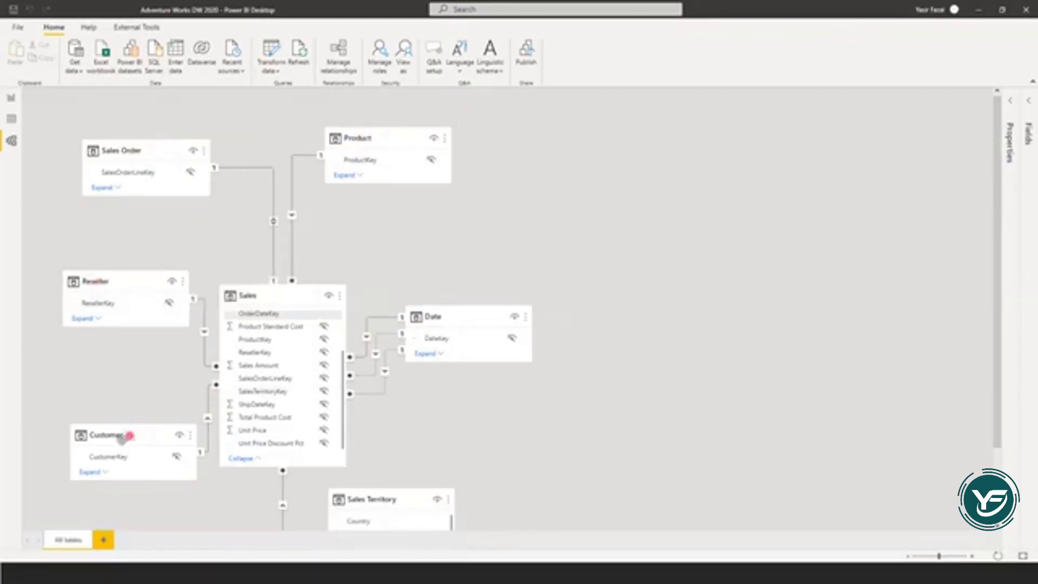
pyautogui.scroll(-3, 474, 463)
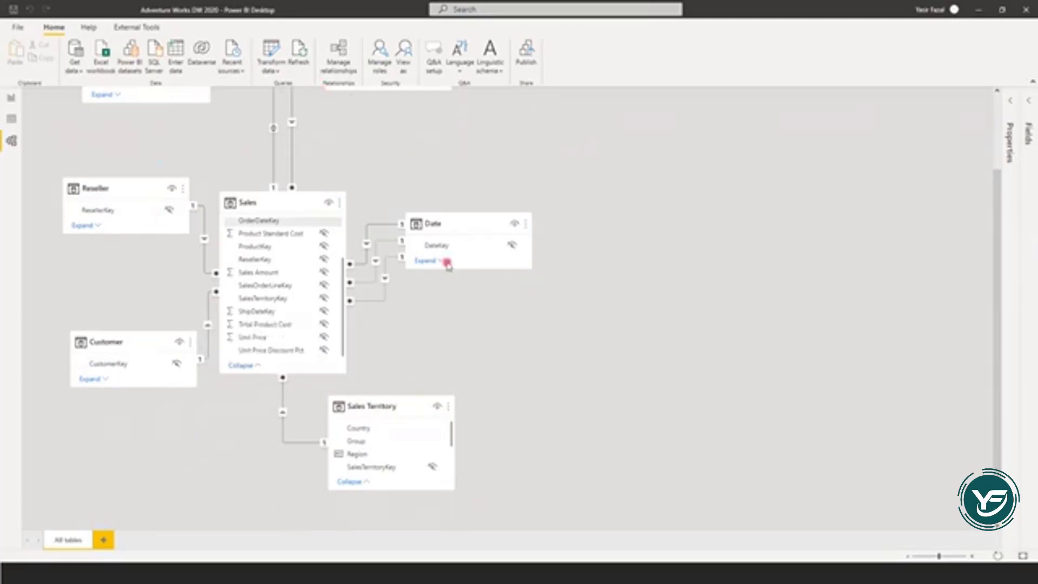
pyautogui.moveTo(275, 202)
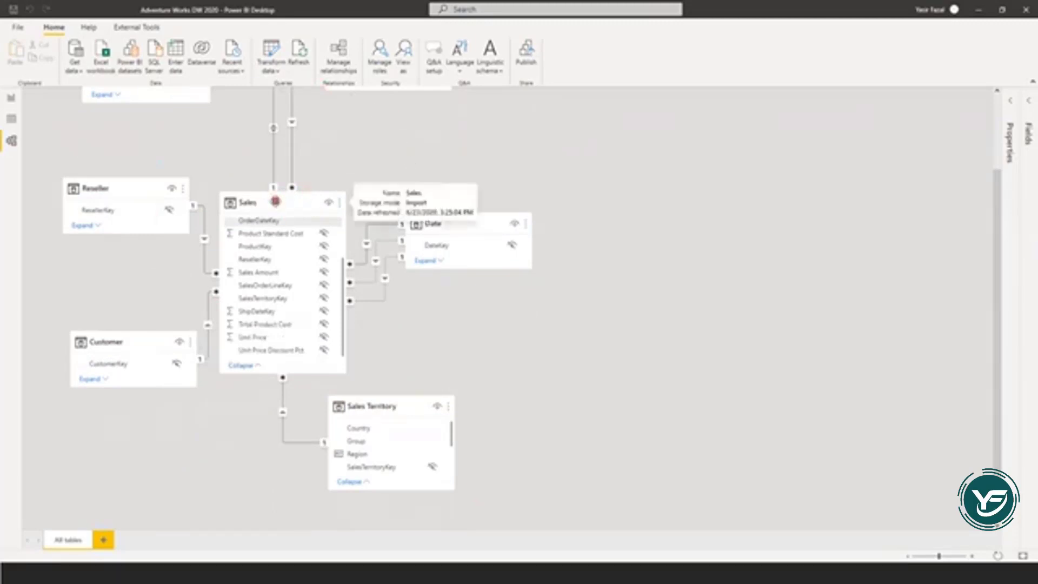
pyautogui.scroll(2, 278, 218)
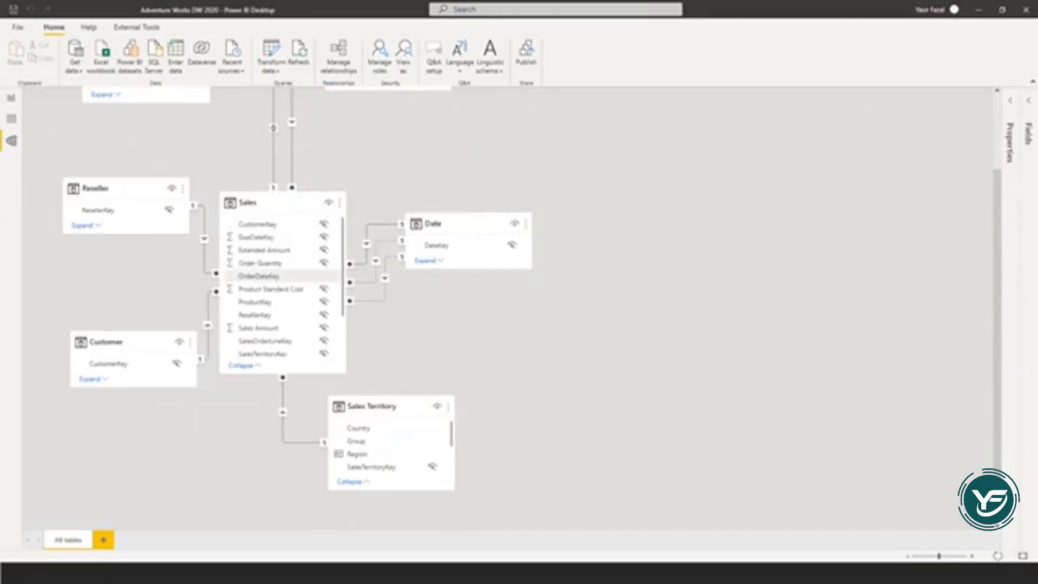
# Display the Customer table's data and look through its rows
pyautogui.click(12, 118)
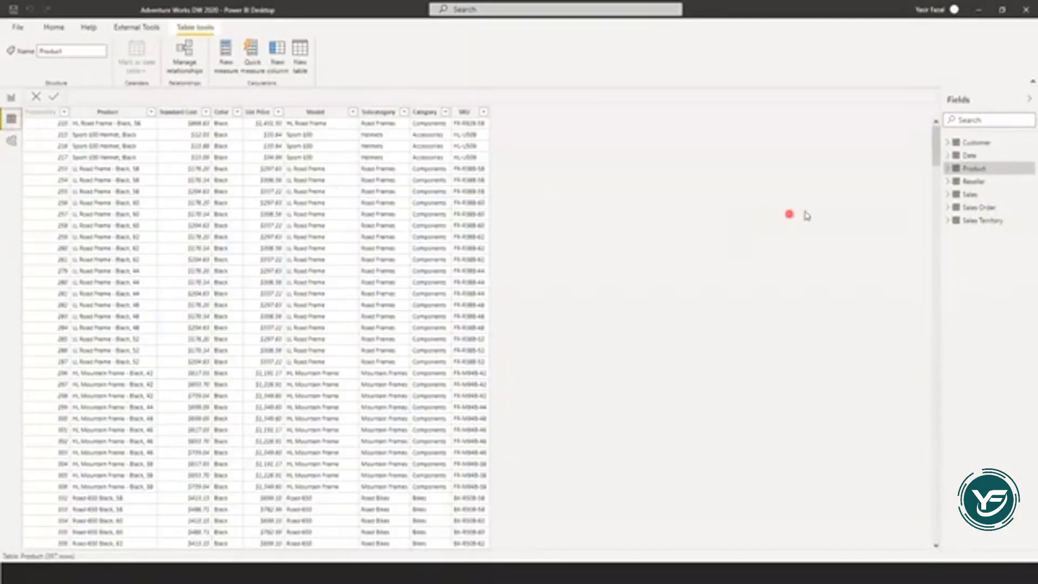
pyautogui.click(968, 142)
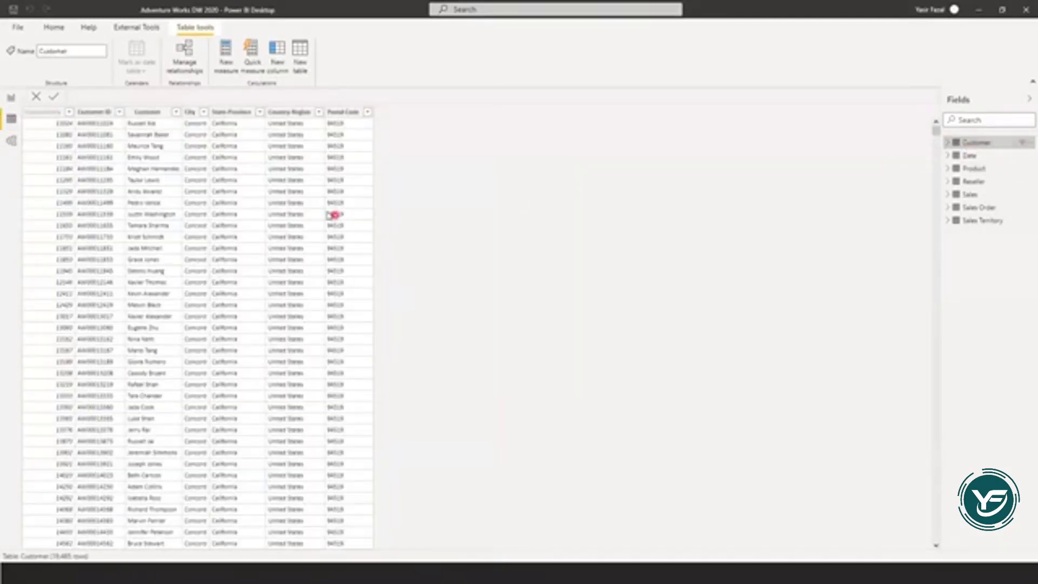
pyautogui.scroll(-20, 327, 214)
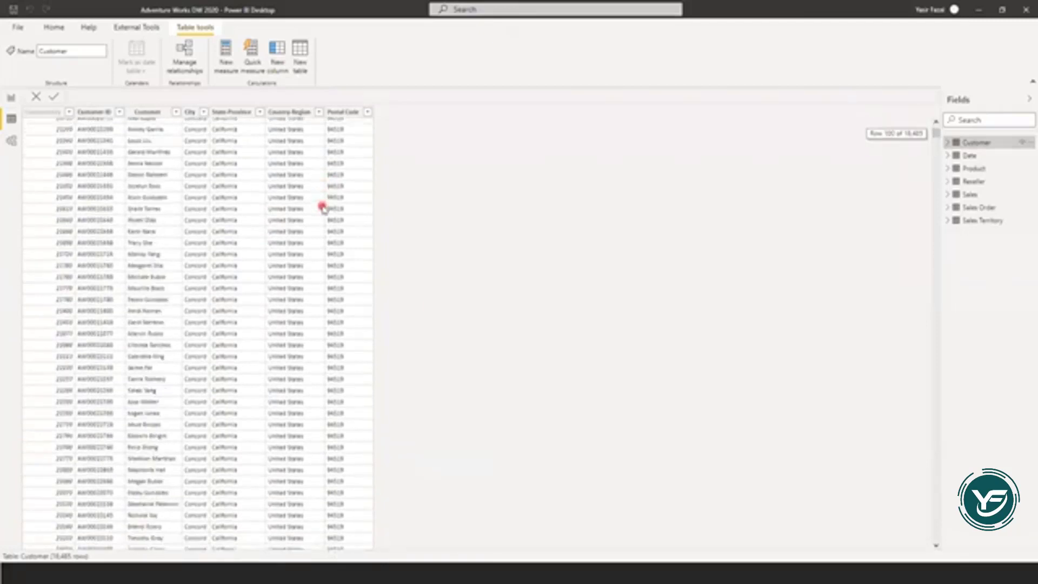
pyautogui.scroll(-15, 321, 204)
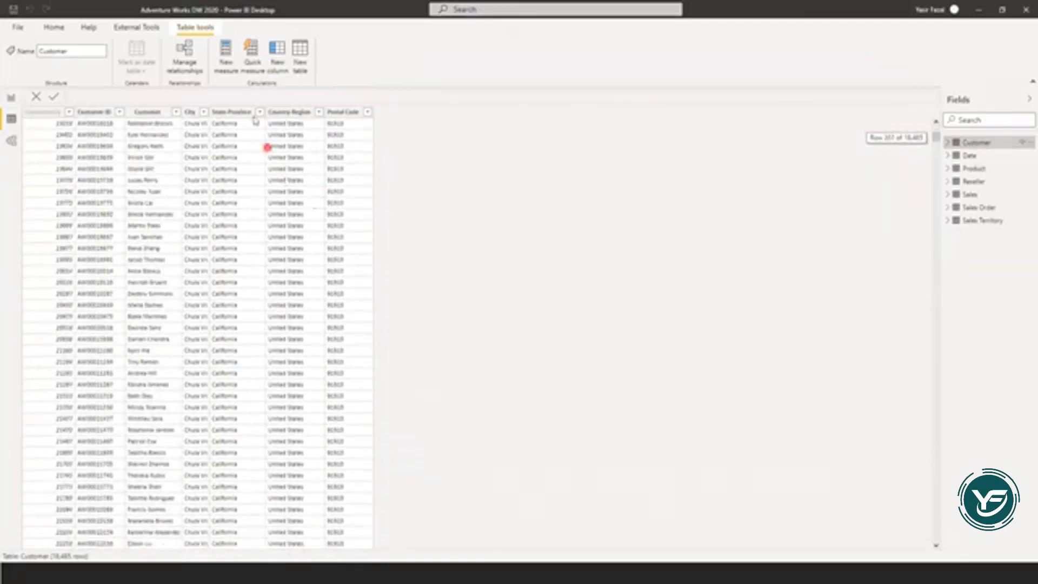
# Widen the Customer table's City column to show full city names, and browse the rows down to the Washington customers and back
pyautogui.moveTo(210, 111); pyautogui.dragTo(227, 111)
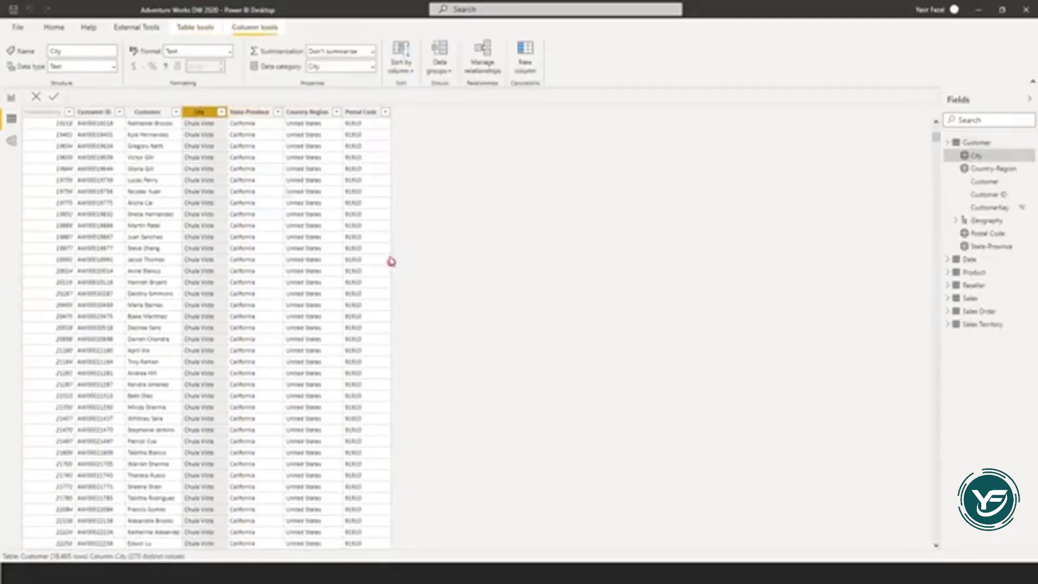
pyautogui.scroll(-20, 378, 248)
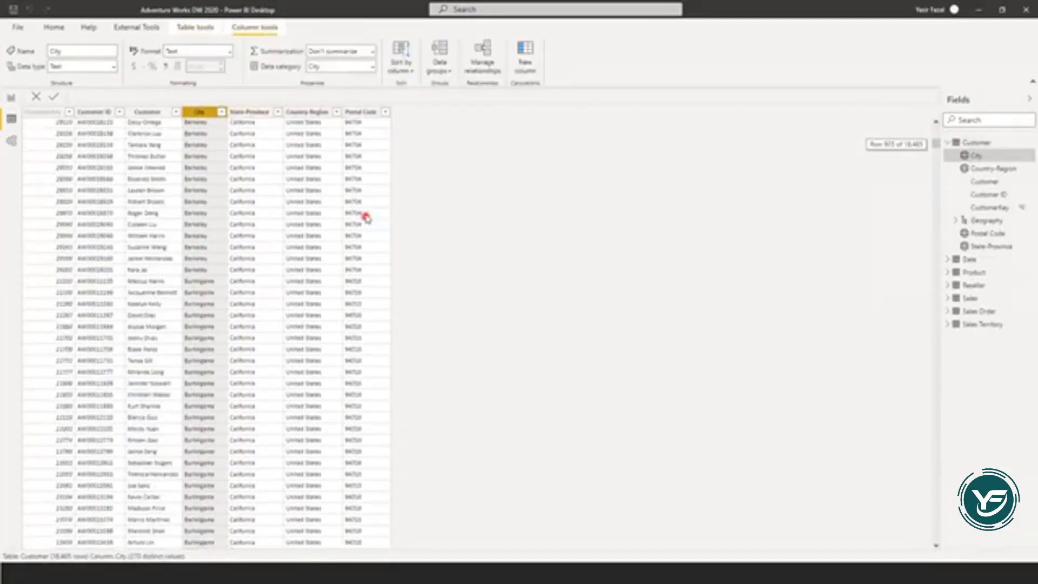
pyautogui.scroll(-10, 366, 216)
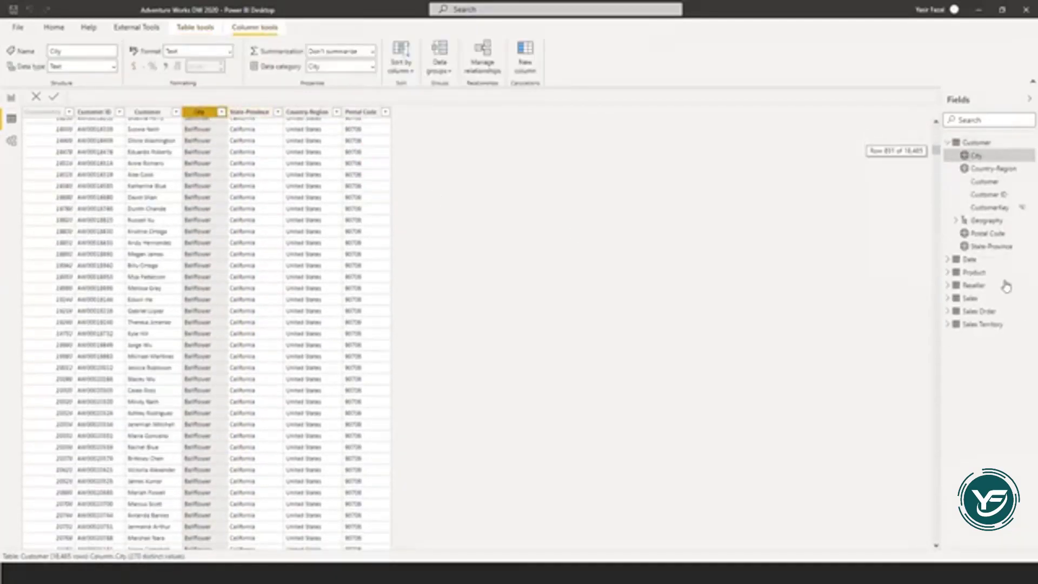
pyautogui.moveTo(936, 153); pyautogui.dragTo(936, 240)
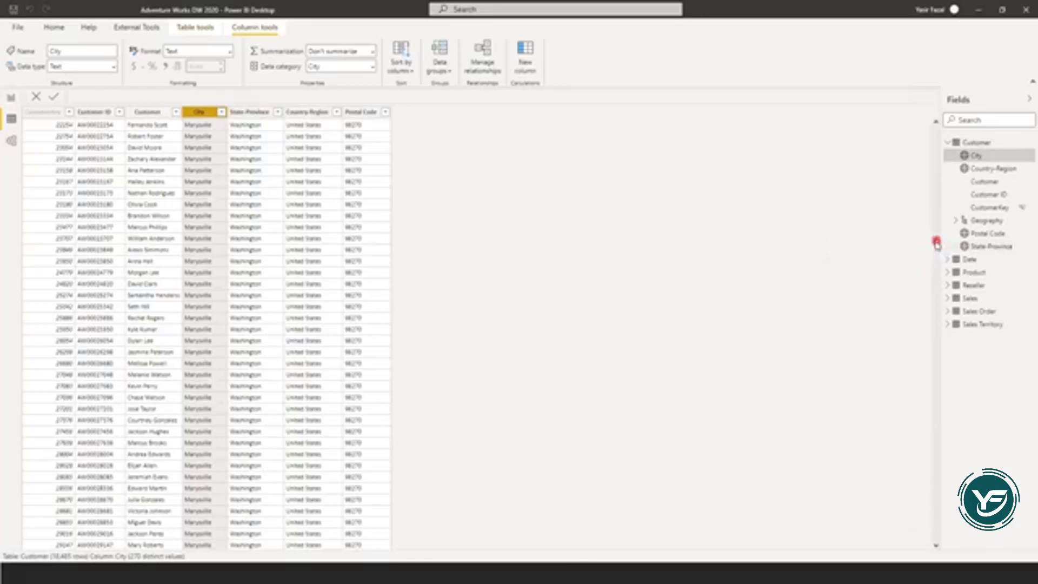
pyautogui.moveTo(936, 238); pyautogui.dragTo(955, 157)
# Display the Date table's data in place of Customer and examine its columns and field list
pyautogui.click(949, 142)
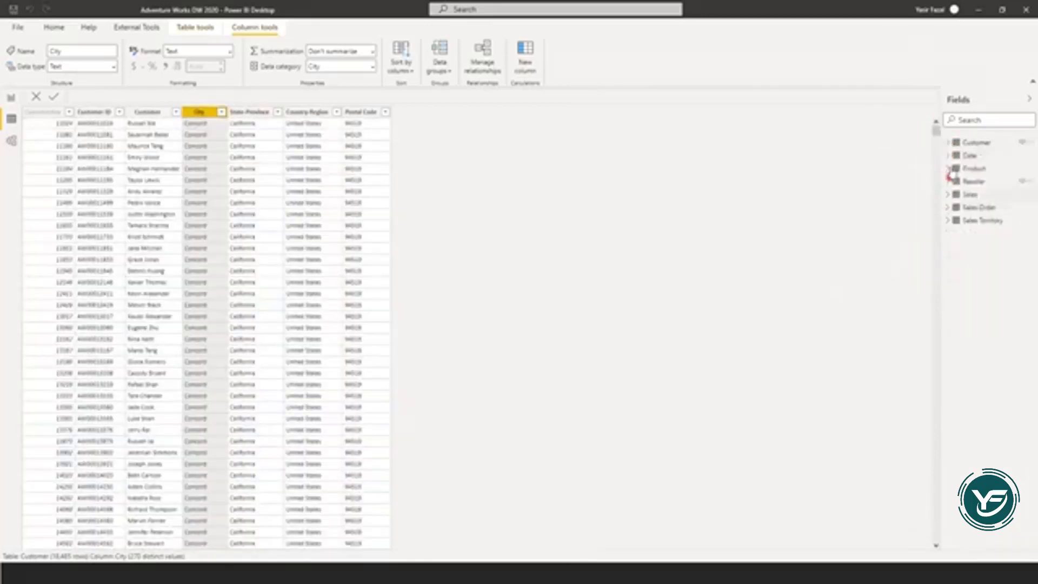
pyautogui.click(949, 155)
pyautogui.click(969, 156)
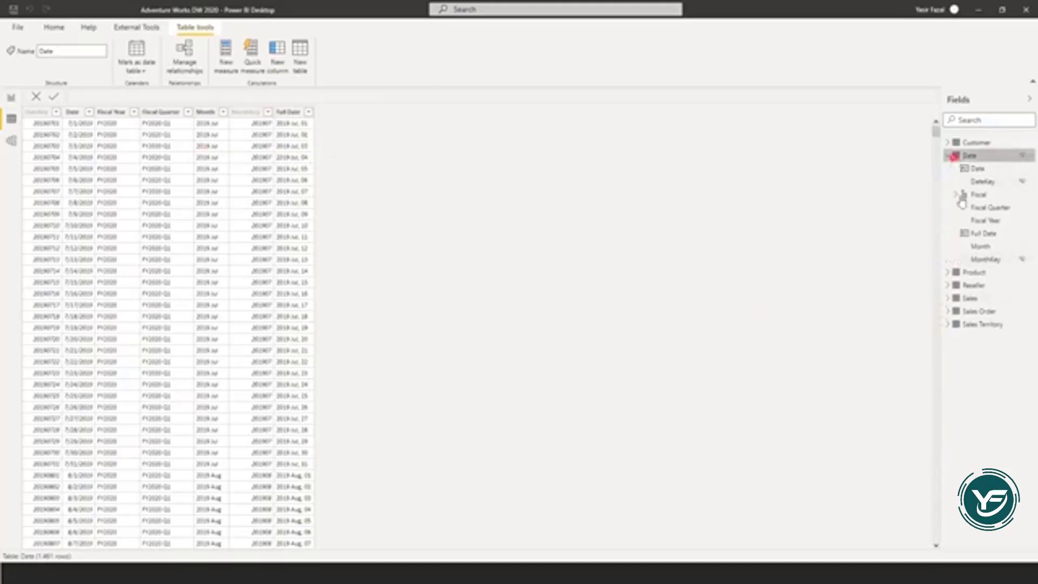
pyautogui.click(971, 299)
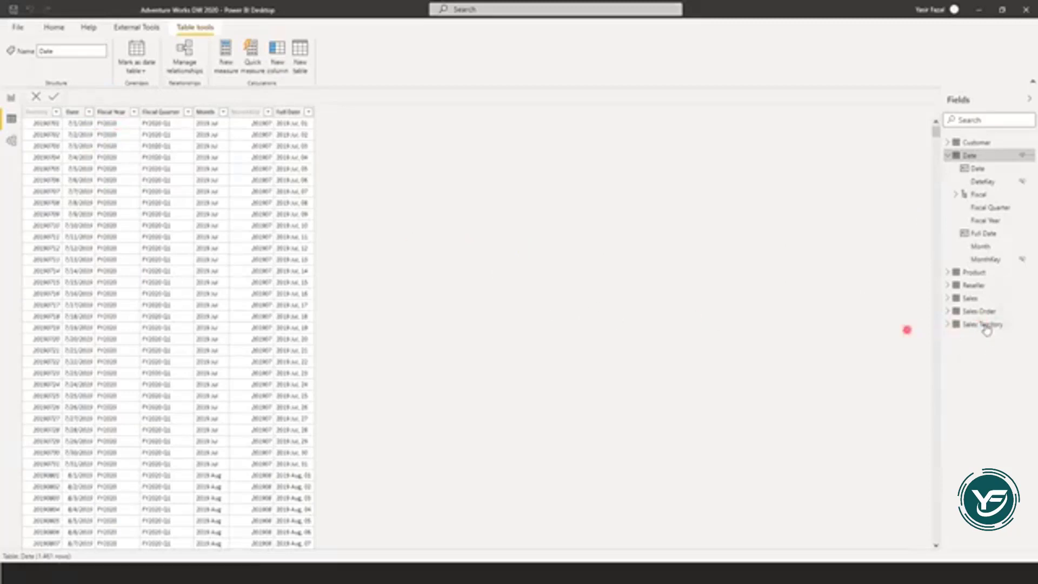
pyautogui.click(949, 156)
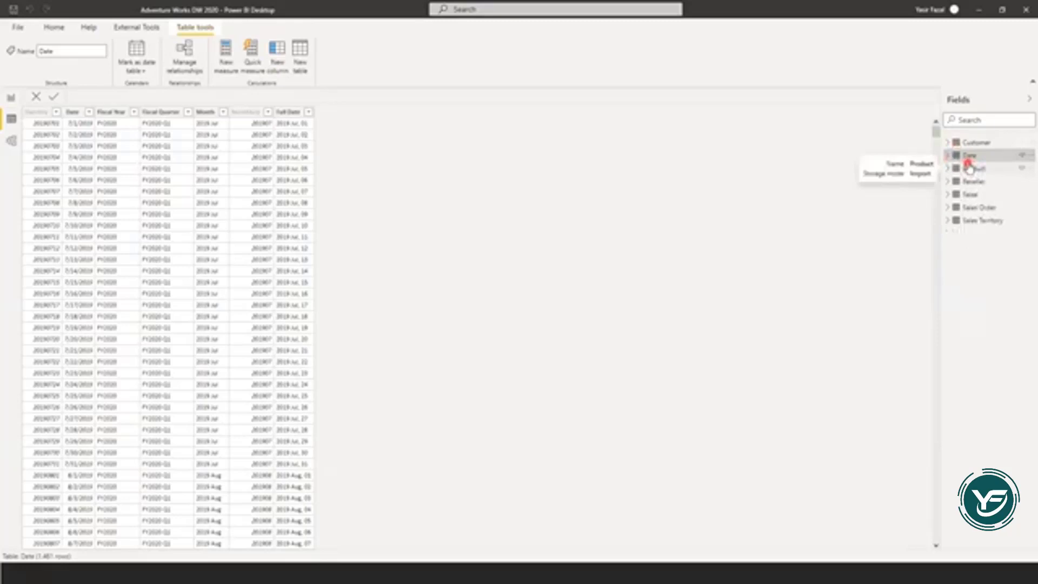
pyautogui.click(965, 190)
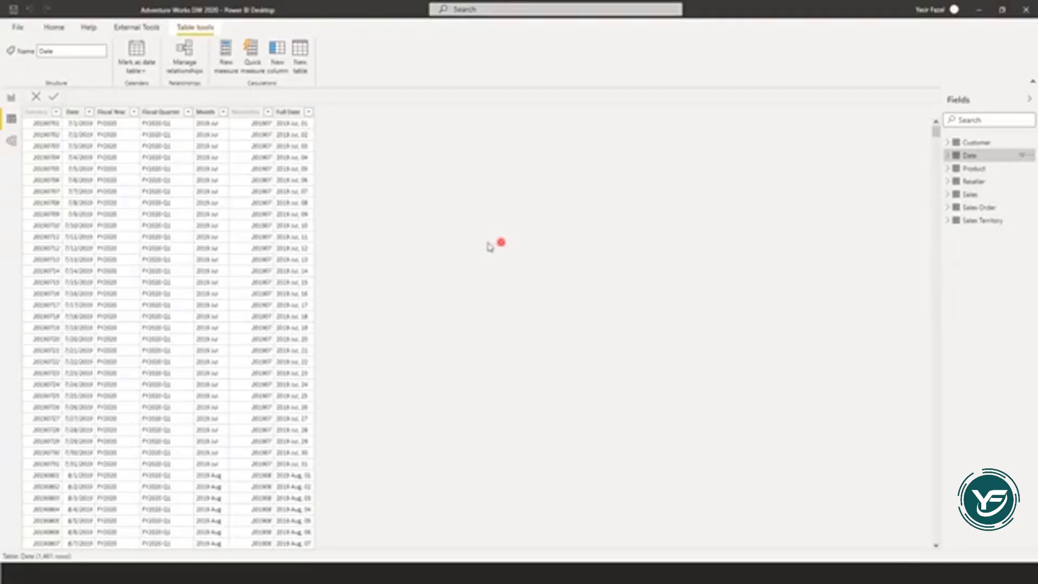
pyautogui.click(32, 112)
# Insert a stacked bar chart on report Page 1 and enlarge it to fill most of the page
pyautogui.click(13, 97)
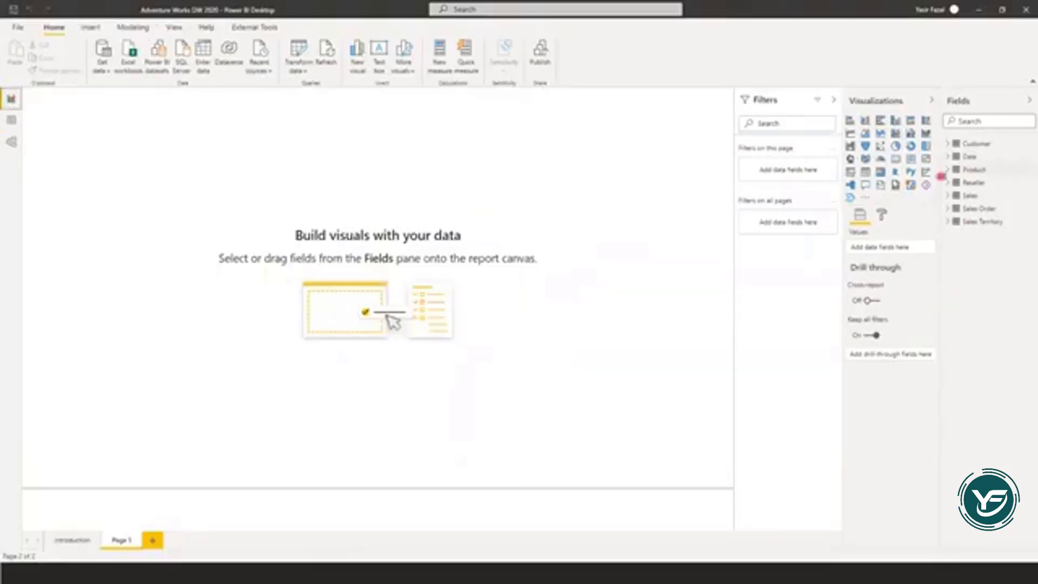
pyautogui.click(855, 122)
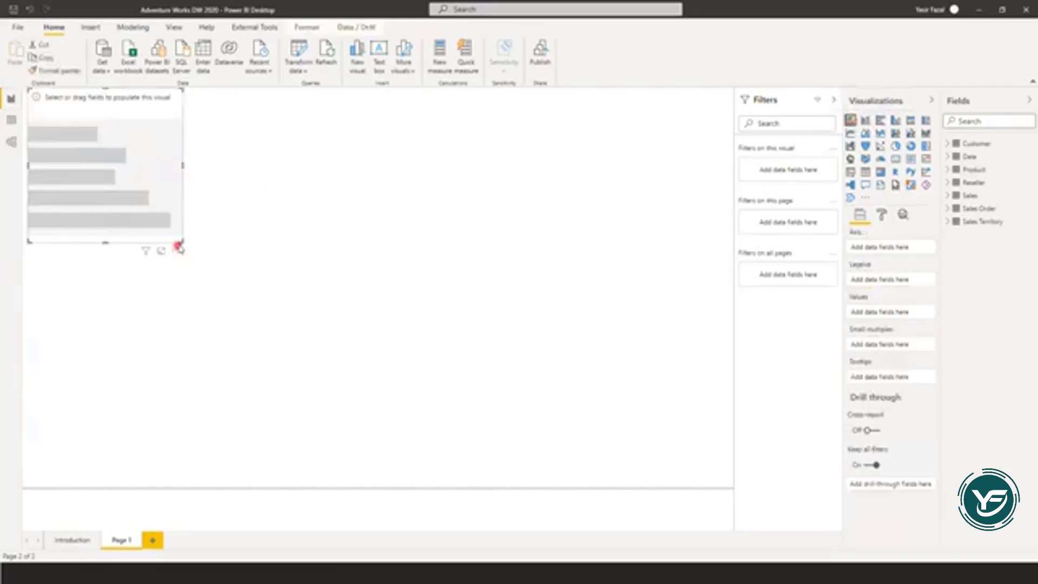
pyautogui.moveTo(179, 243); pyautogui.dragTo(724, 483)
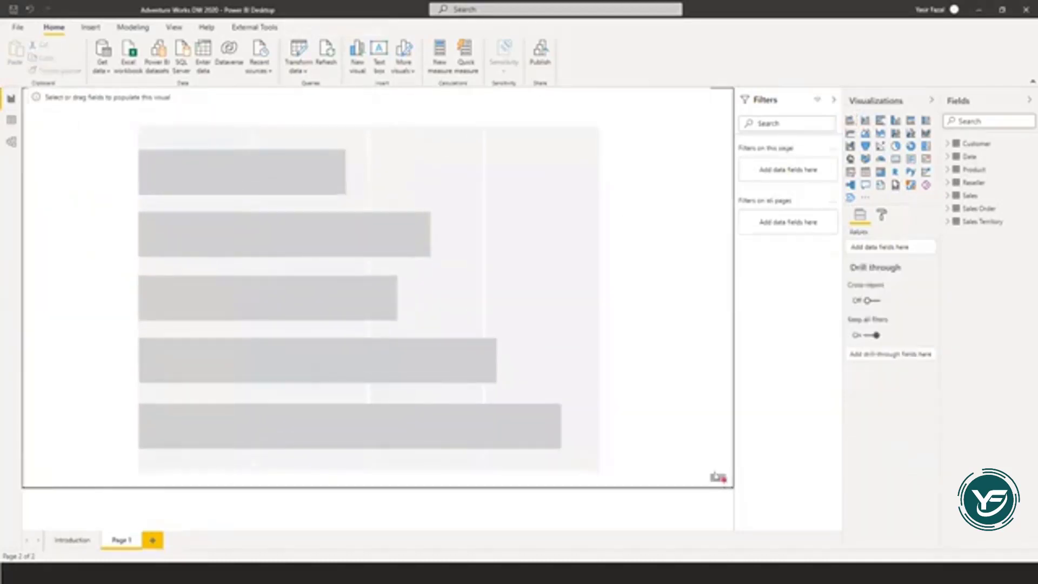
pyautogui.click(432, 306)
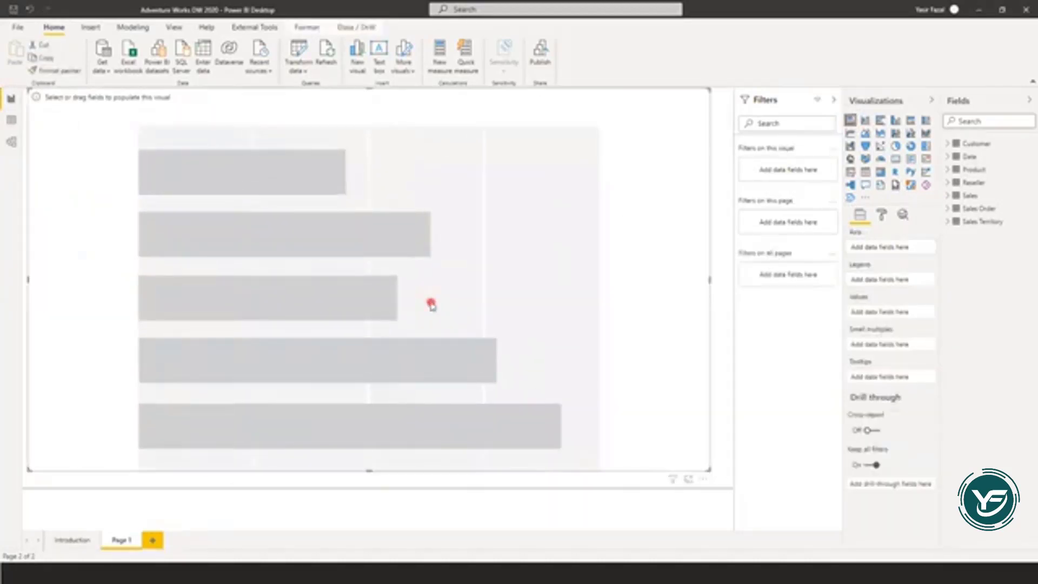
# Add the Customer City field as the bar chart's axis and the Sales OrderDateKey field as its legend
pyautogui.click(949, 143)
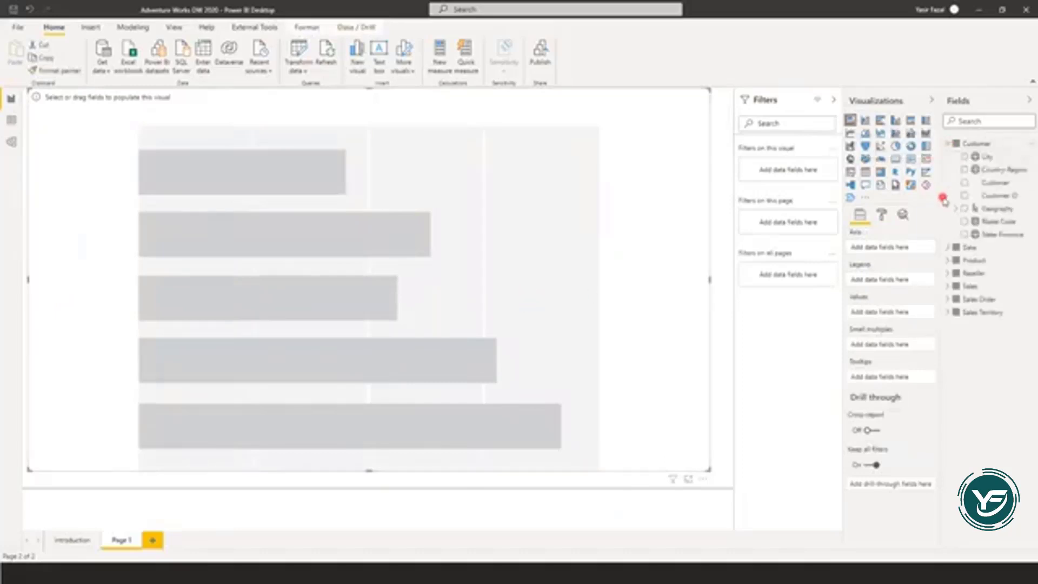
pyautogui.click(965, 156)
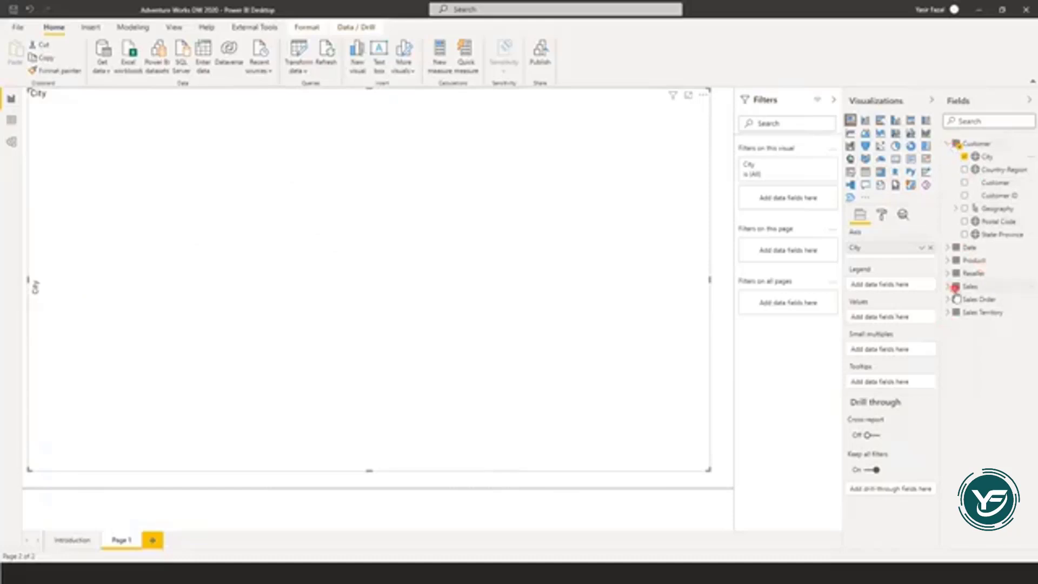
pyautogui.click(955, 288)
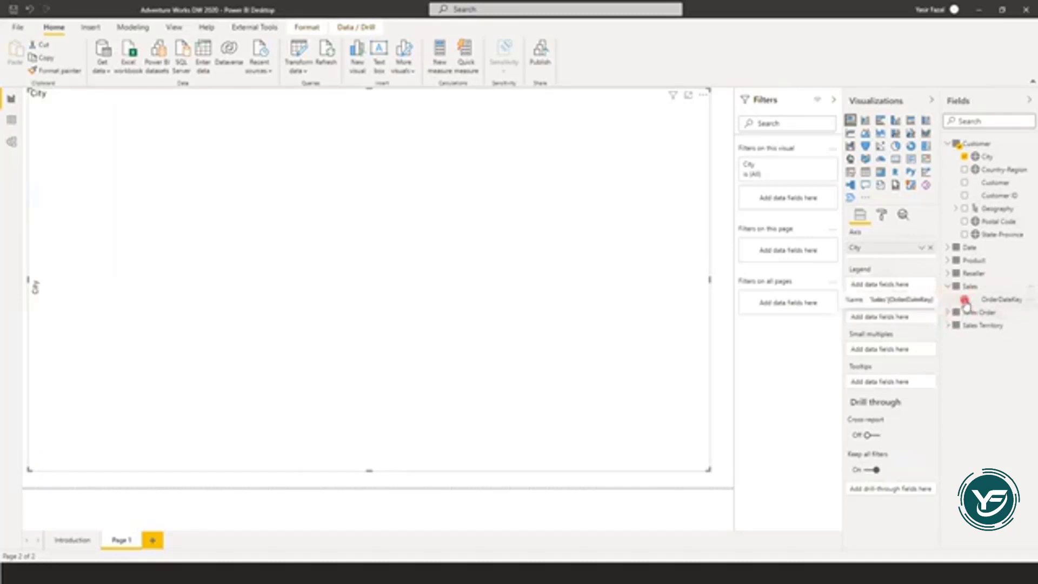
pyautogui.click(965, 301)
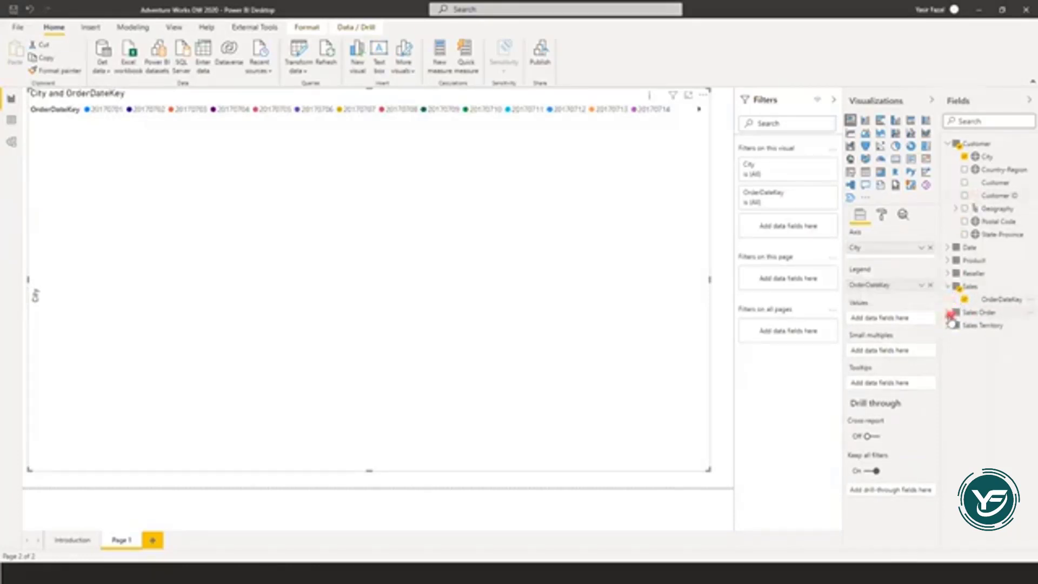
# Remove the City and OrderDateKey fields from the bar chart
pyautogui.click(965, 157)
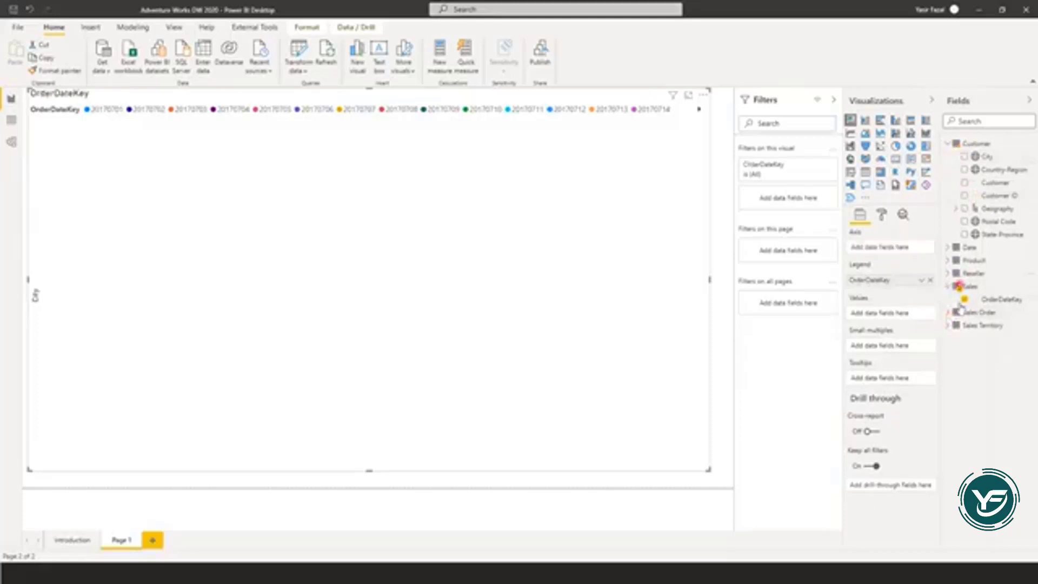
pyautogui.click(964, 299)
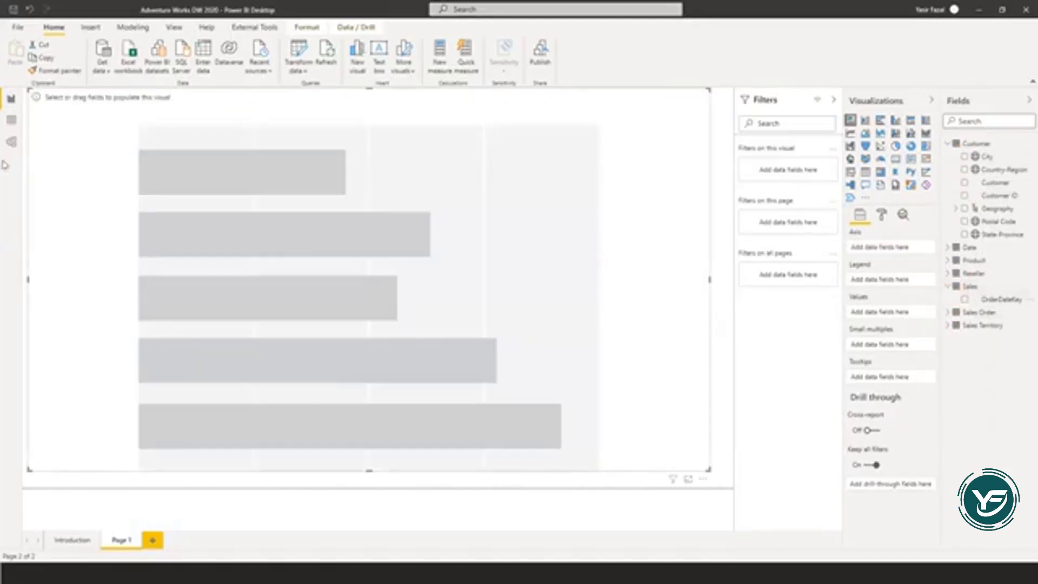
# Return to the model diagram and make the hidden fields of the Sales and Customer tables available to the report
pyautogui.click(11, 120)
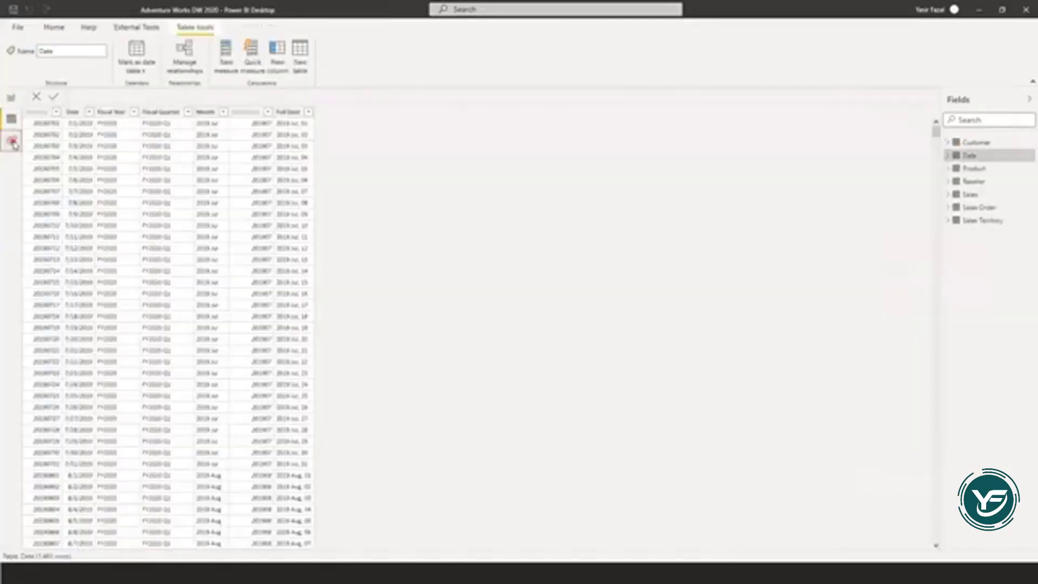
pyautogui.click(11, 142)
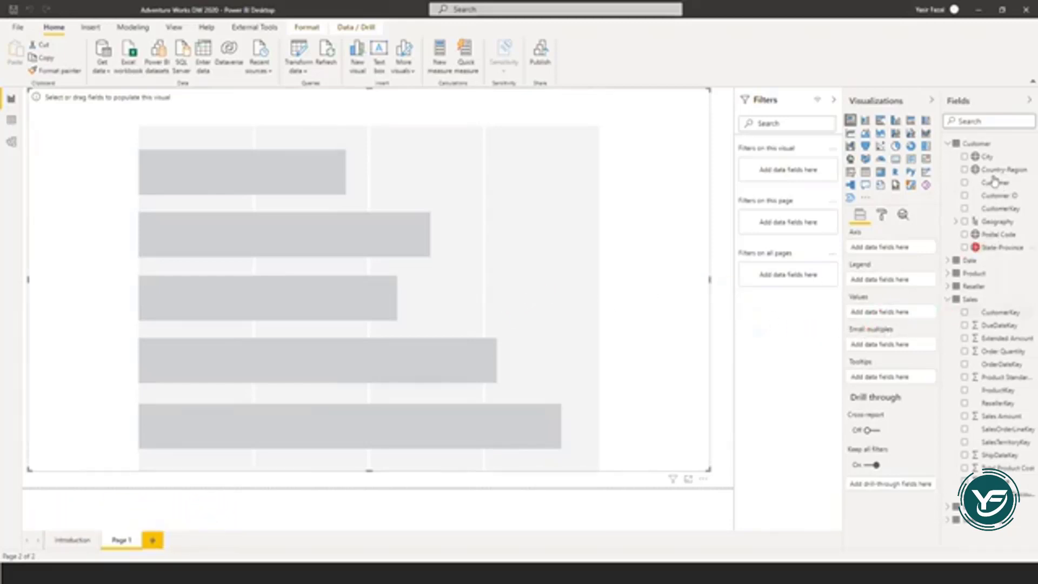
# Plot Sales Order Quantity by Customer City in the bar chart, and replace Order Quantity with Sales Amount as the value
pyautogui.click(970, 156)
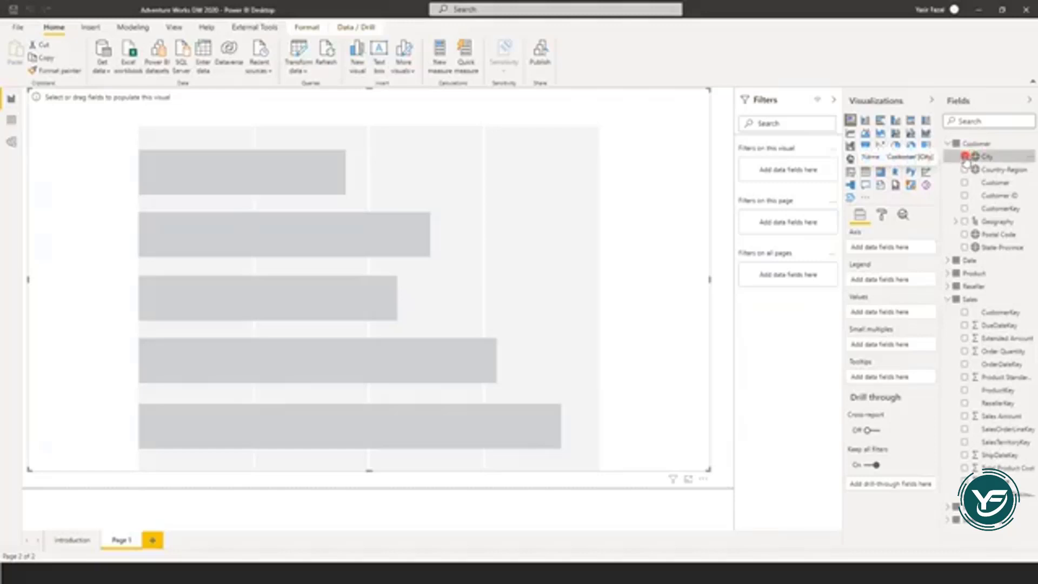
pyautogui.click(1006, 443)
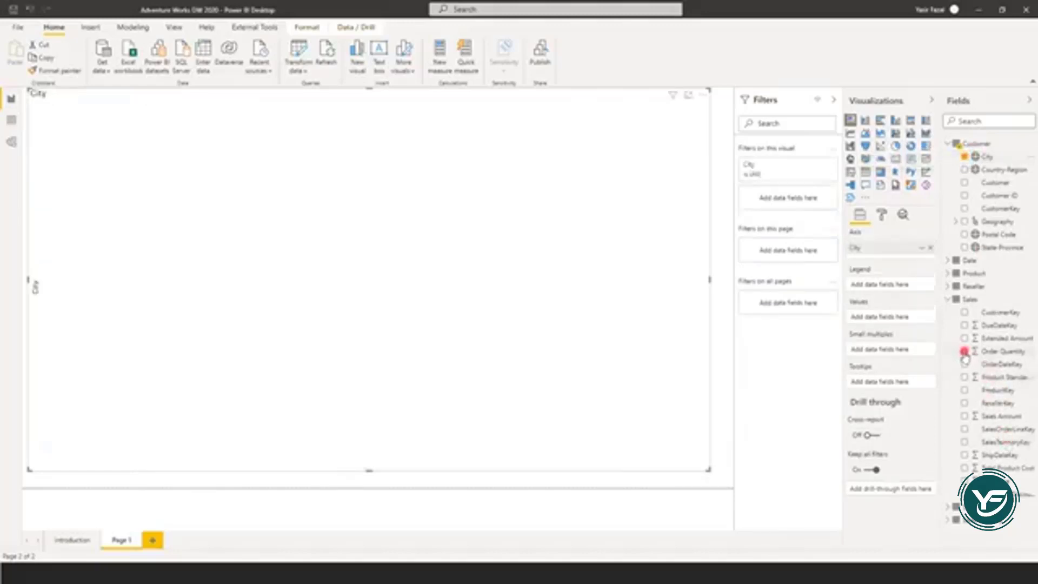
pyautogui.click(965, 352)
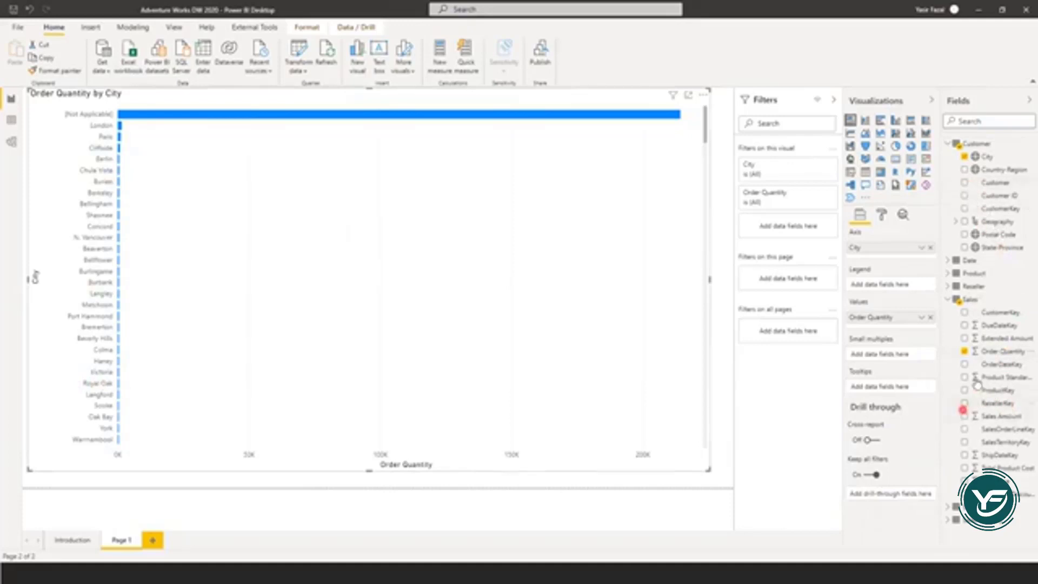
pyautogui.click(965, 351)
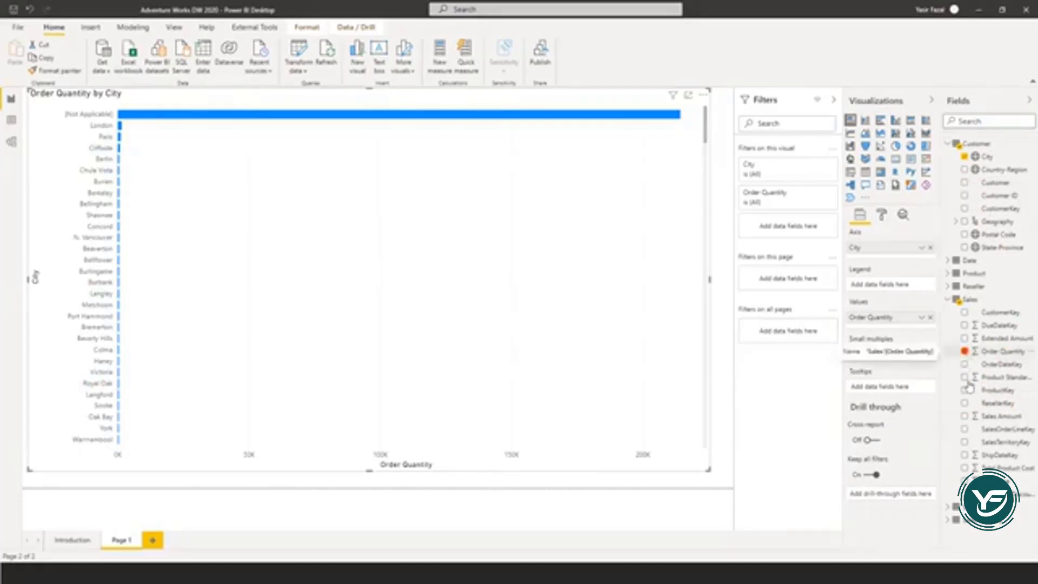
pyautogui.click(966, 417)
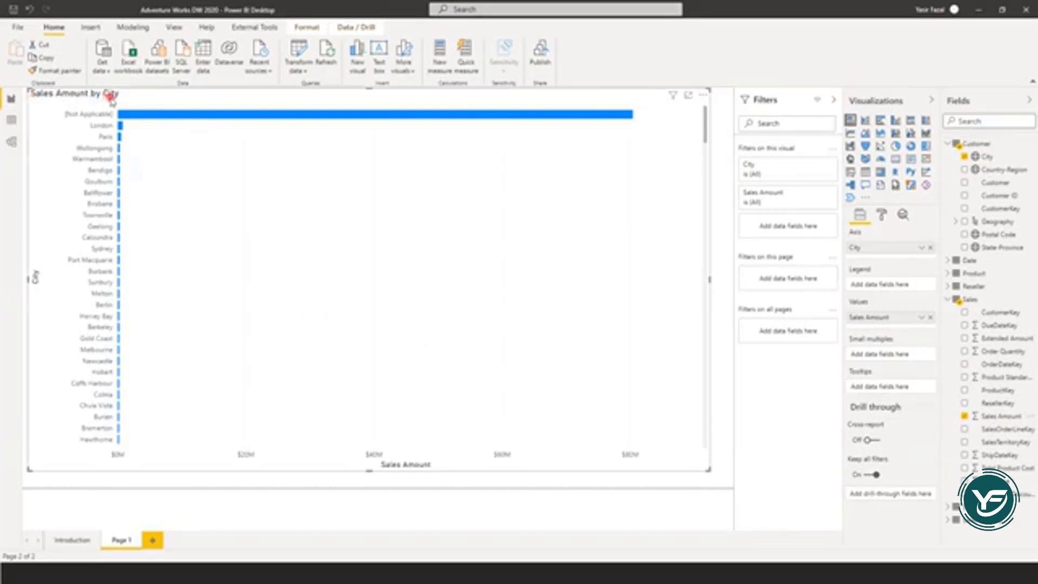
# Add the Customer field as the bar chart's legend and look through the sales amounts across the cities
pyautogui.click(965, 184)
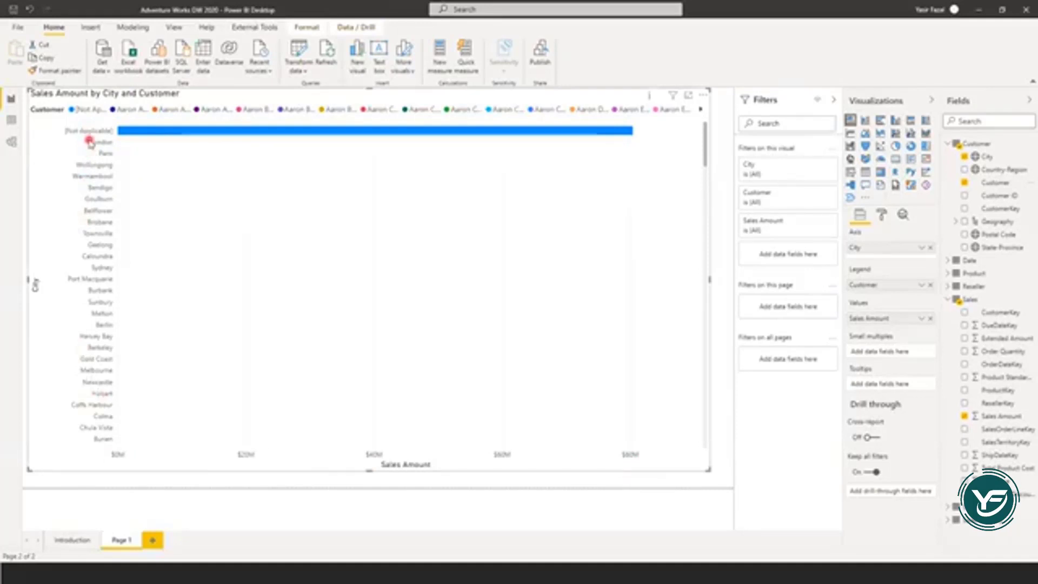
pyautogui.scroll(-10, 89, 144)
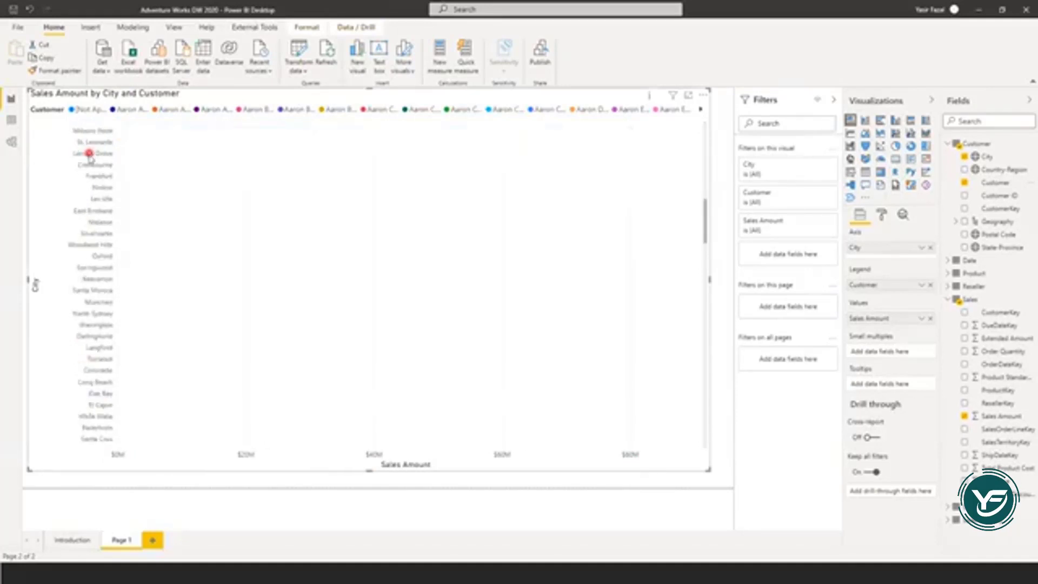
pyautogui.scroll(10, 91, 151)
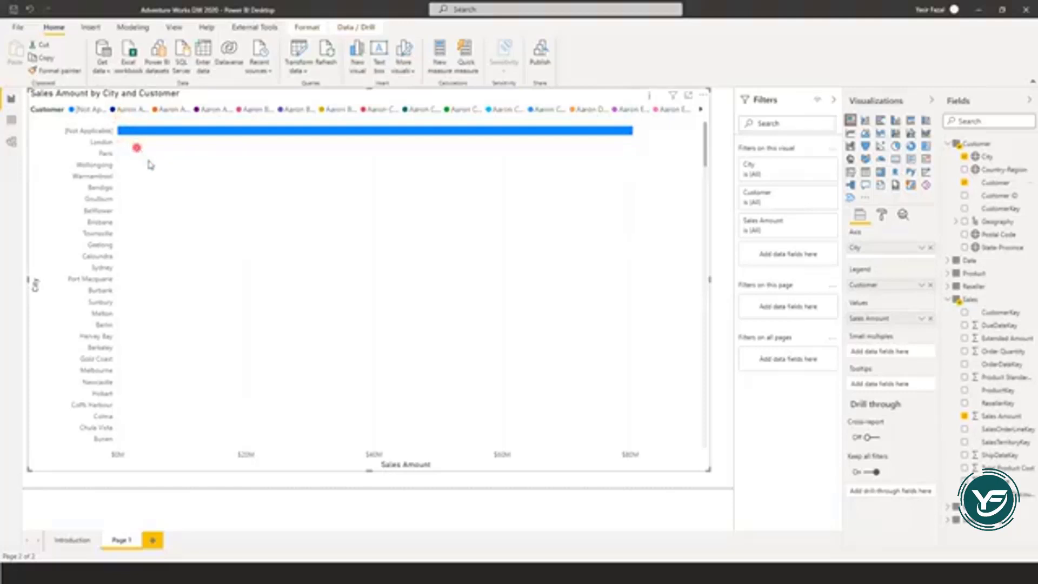
pyautogui.scroll(-5, 234, 286)
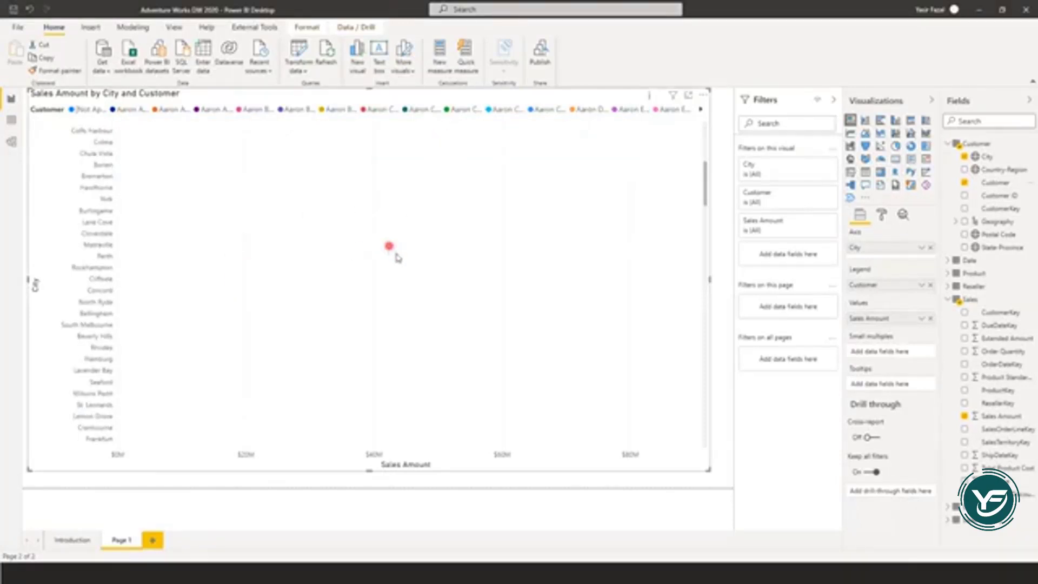
pyautogui.scroll(5, 398, 255)
pyautogui.scroll(2, 397, 256)
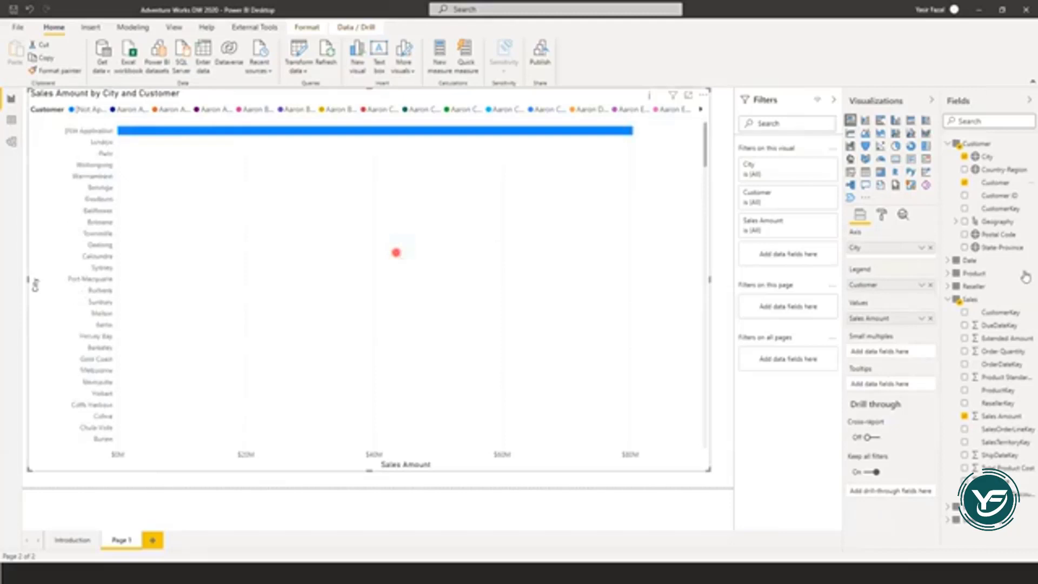
# Remove the Customer and City fields from the bar chart, keeping only Sales Amount
pyautogui.click(966, 184)
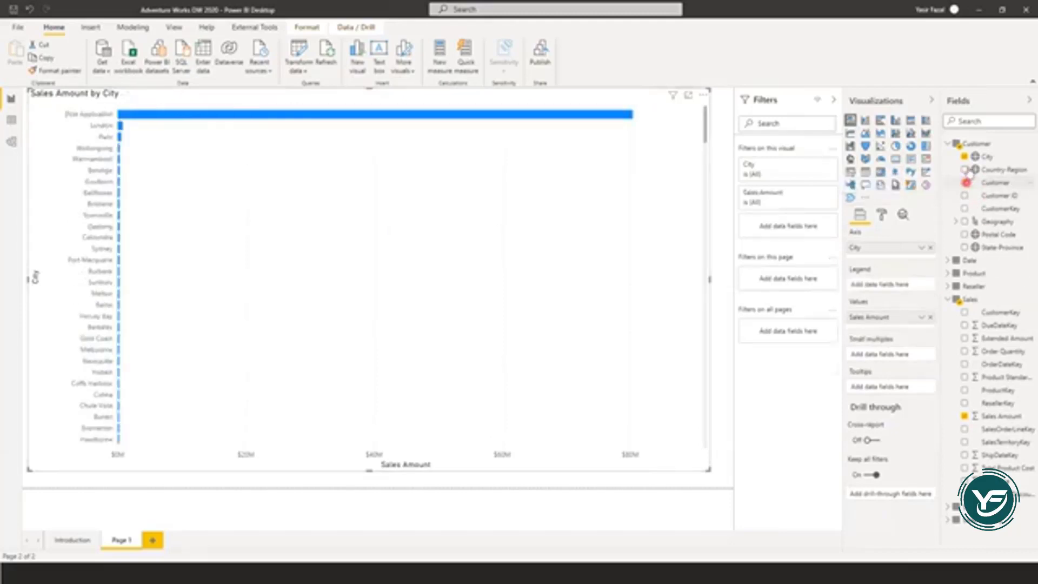
pyautogui.click(966, 156)
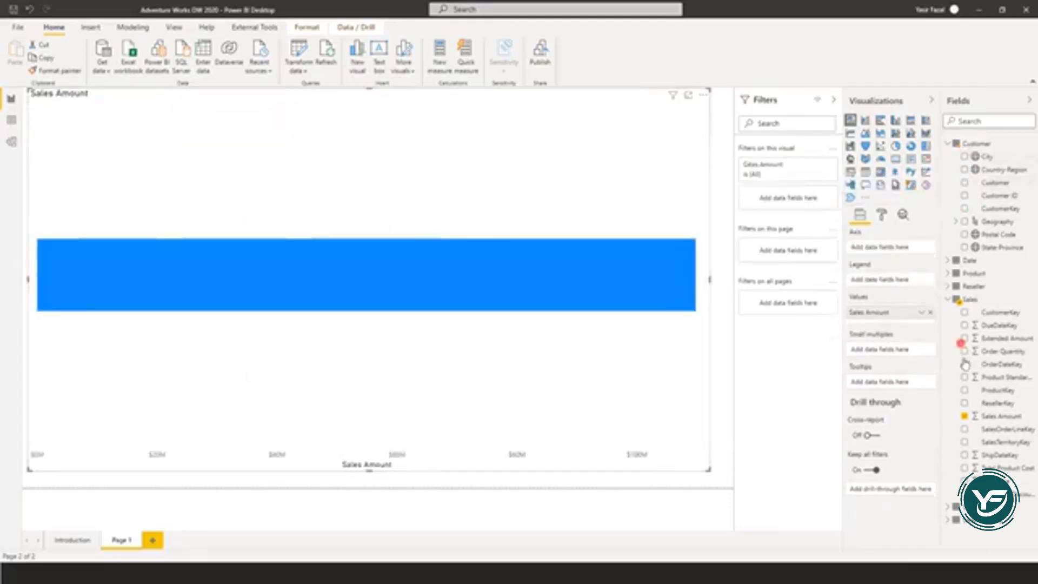
pyautogui.moveTo(960, 357)
pyautogui.mouseDown()
pyautogui.moveTo(918, 334)
pyautogui.moveTo(901, 343)
pyautogui.moveTo(584, 270)
pyautogui.mouseUp()
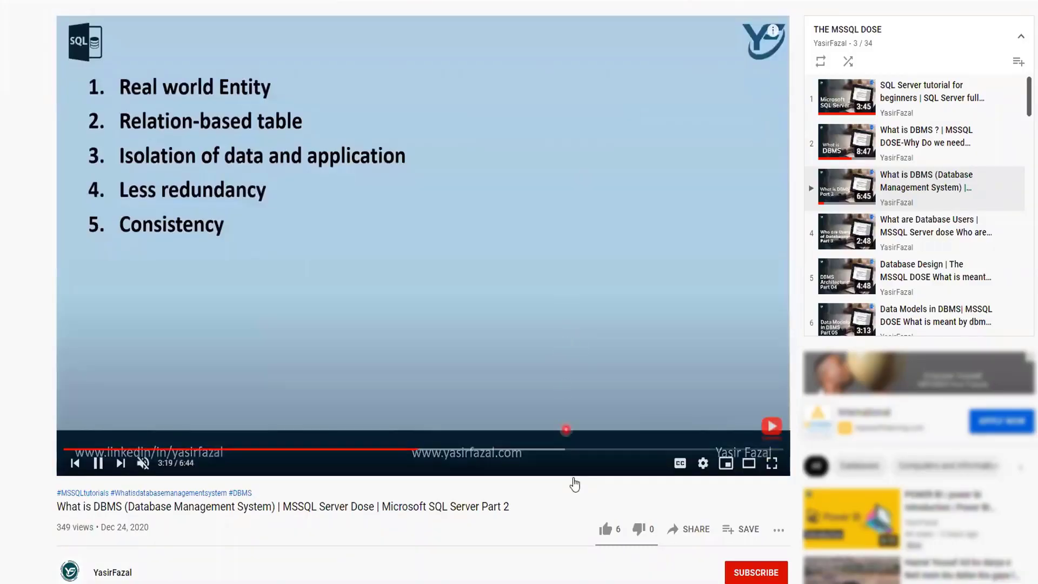
# On the YouTube page of the "What is DBMS" video, like the video and subscribe to its channel with all notifications
pyautogui.click(607, 535)
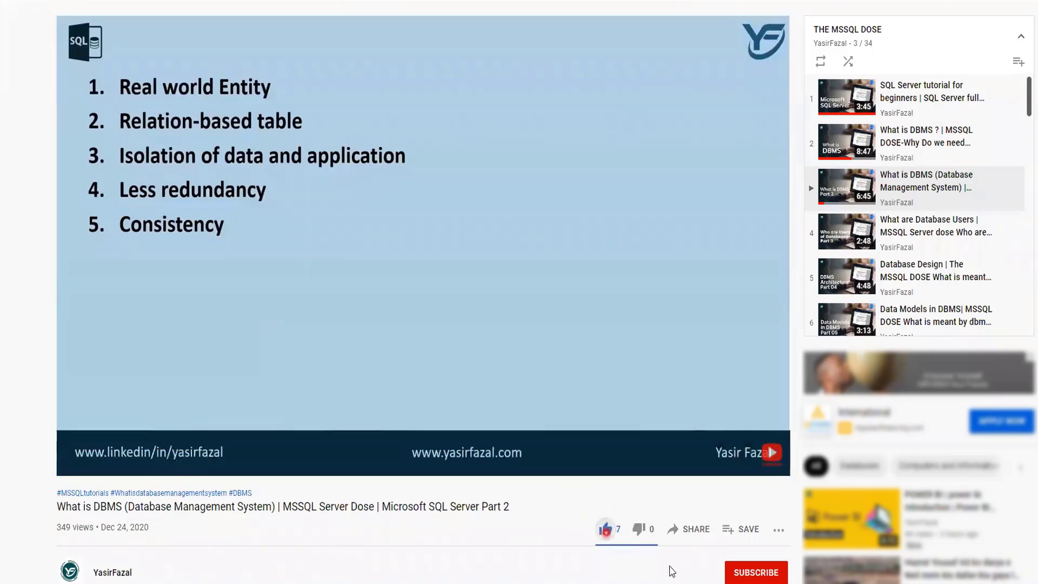
pyautogui.click(754, 572)
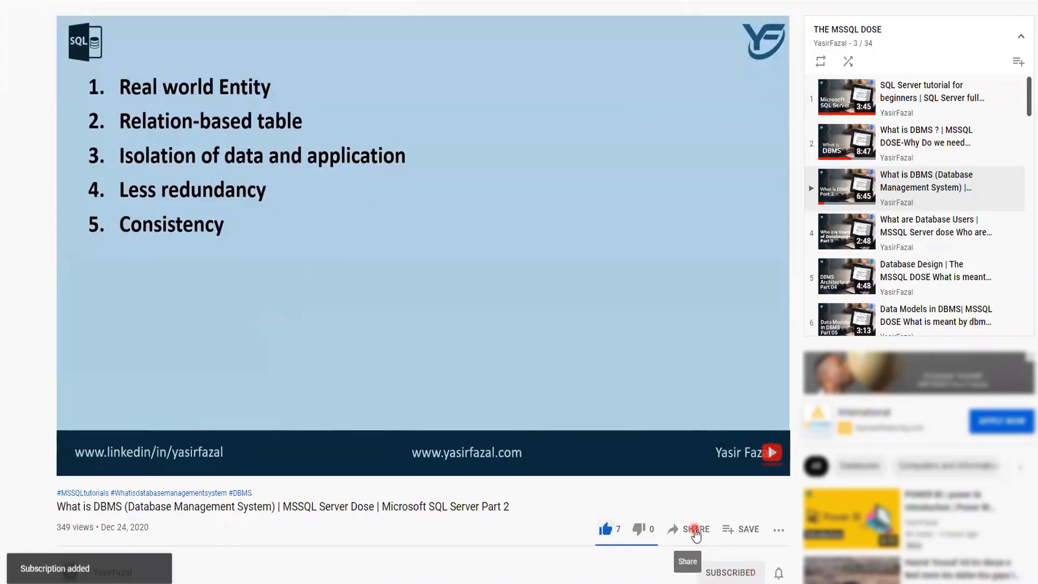
pyautogui.click(779, 574)
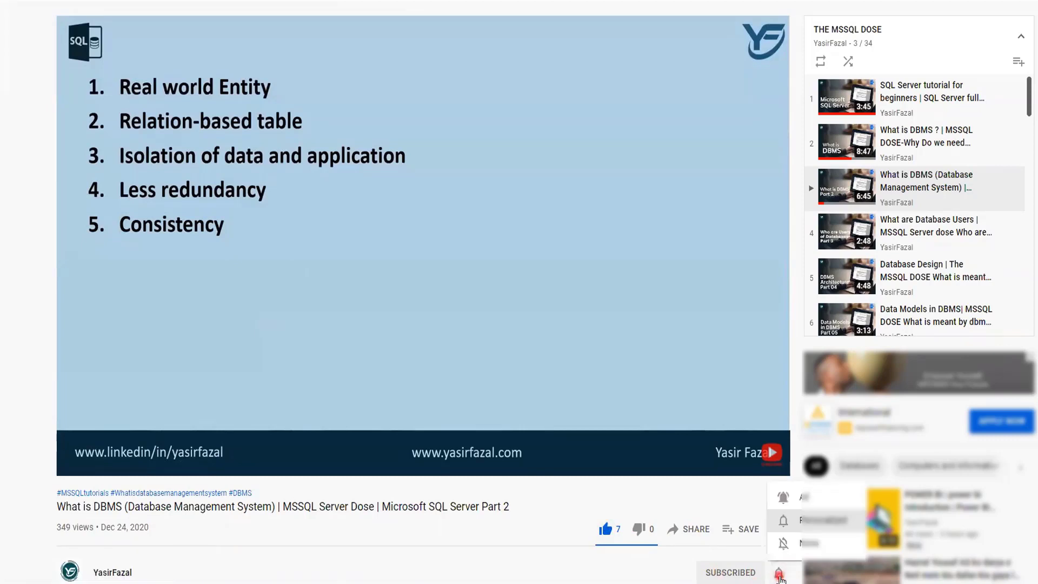
pyautogui.click(791, 503)
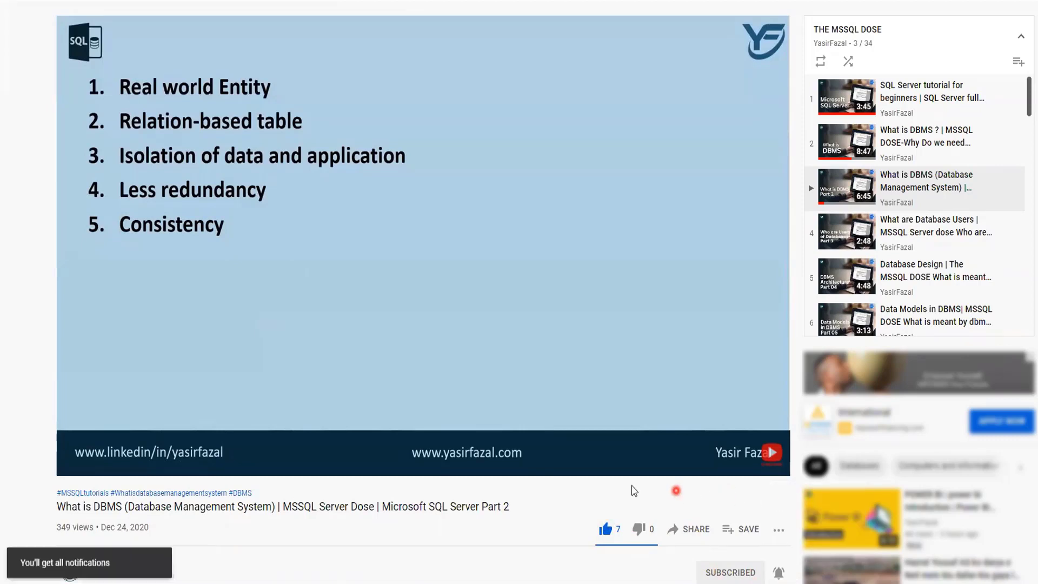